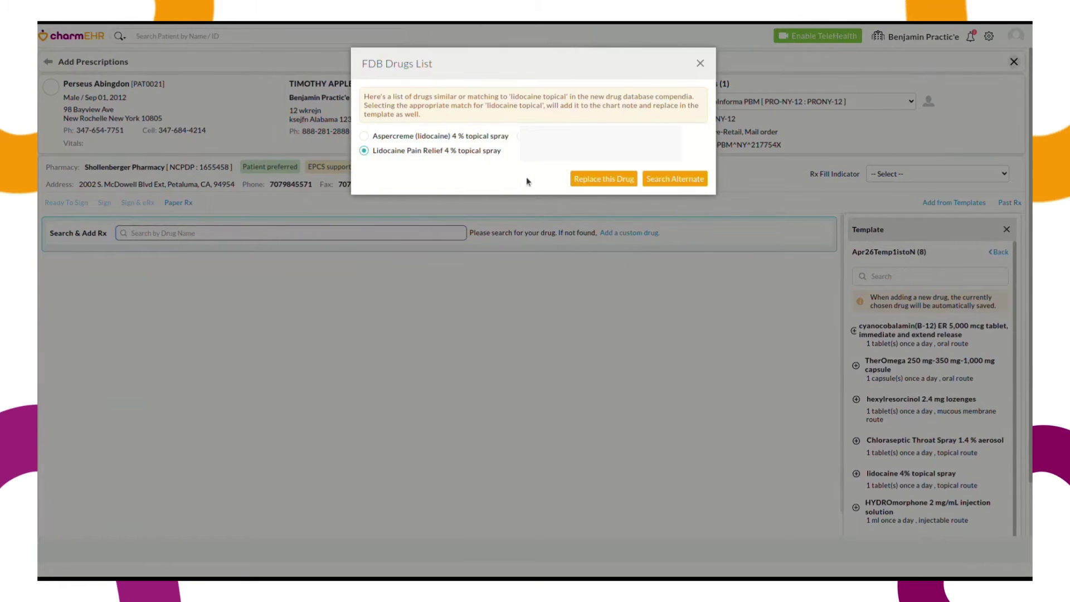
# Replace the drug with Lidocaine Pain Relief 4 % spray, save it, and sign and send it
pyautogui.click(603, 180)
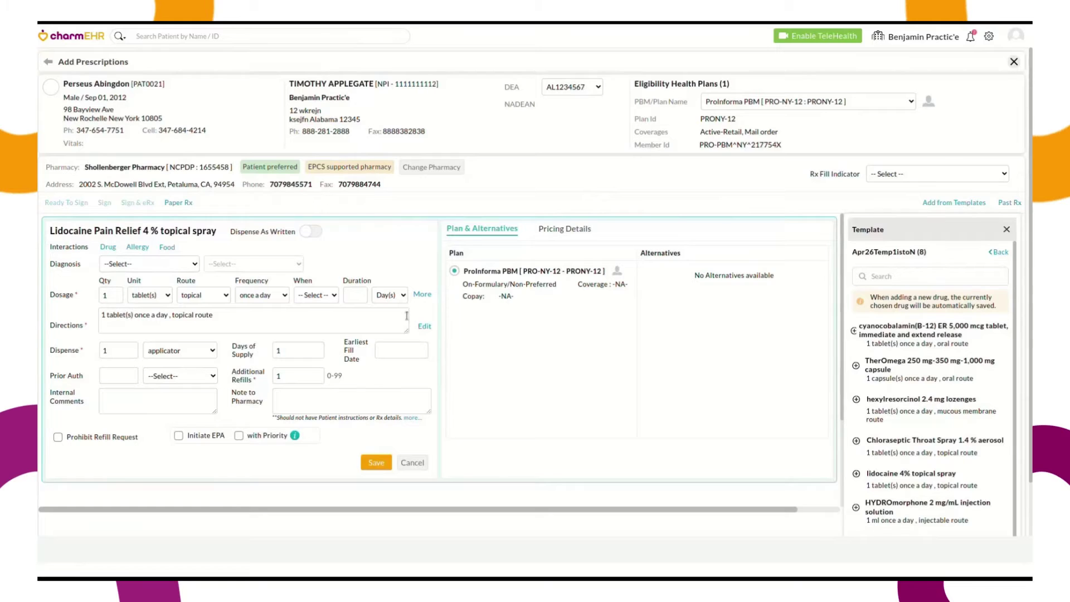
pyautogui.click(373, 463)
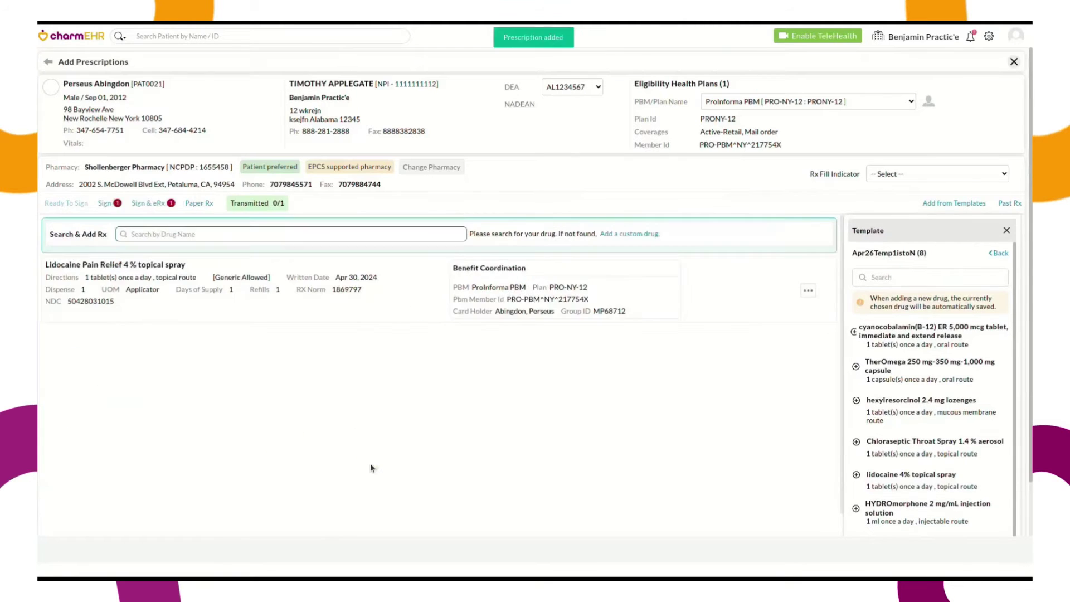
pyautogui.click(153, 204)
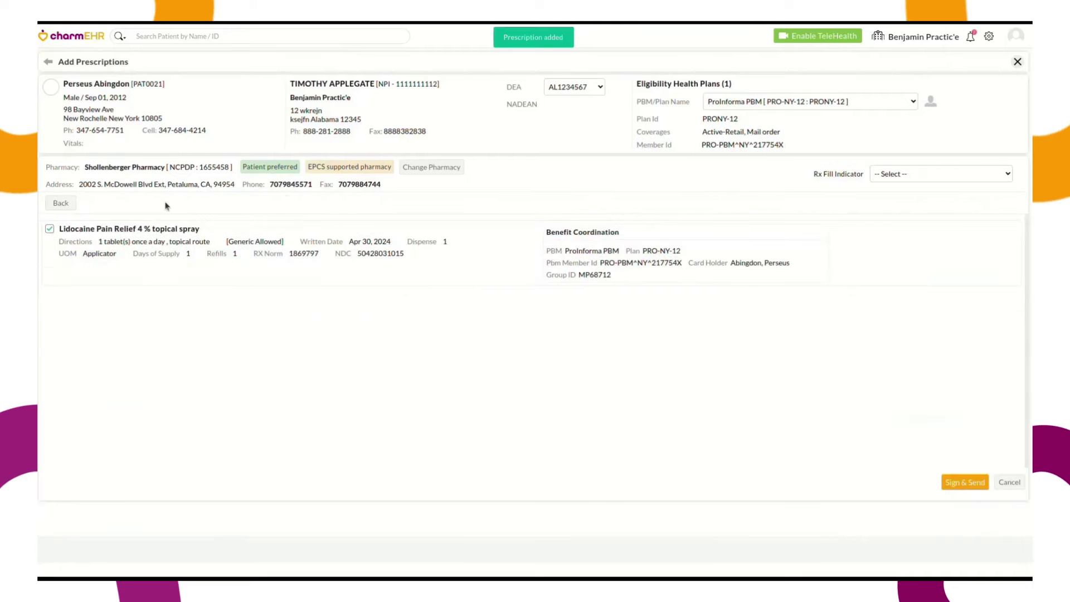
pyautogui.click(958, 482)
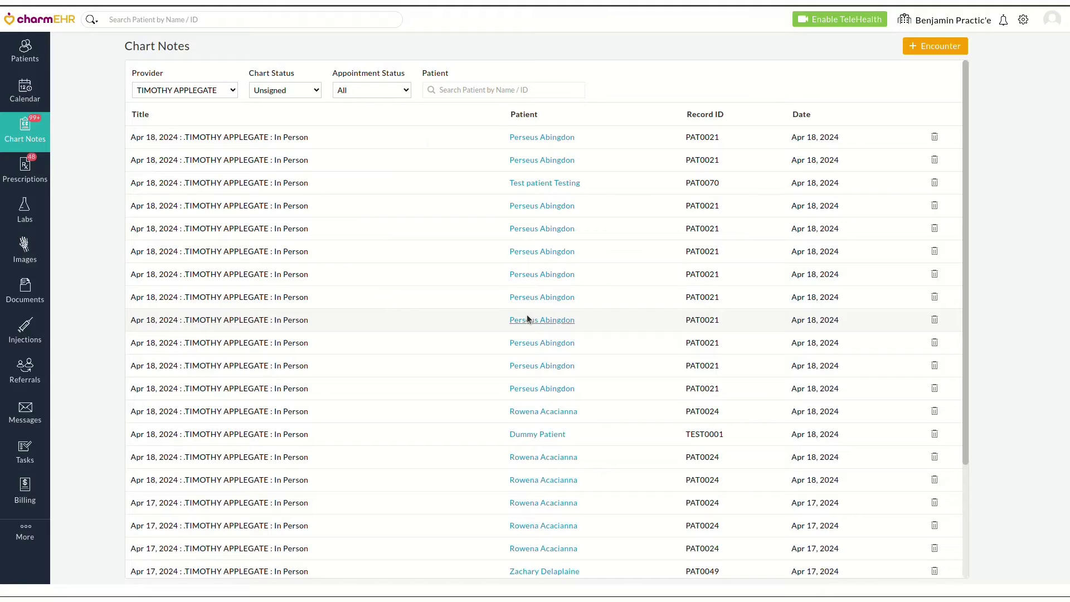
# From the patient's April 18 chart note Recommendations, start a new prescription
pyautogui.click(527, 318)
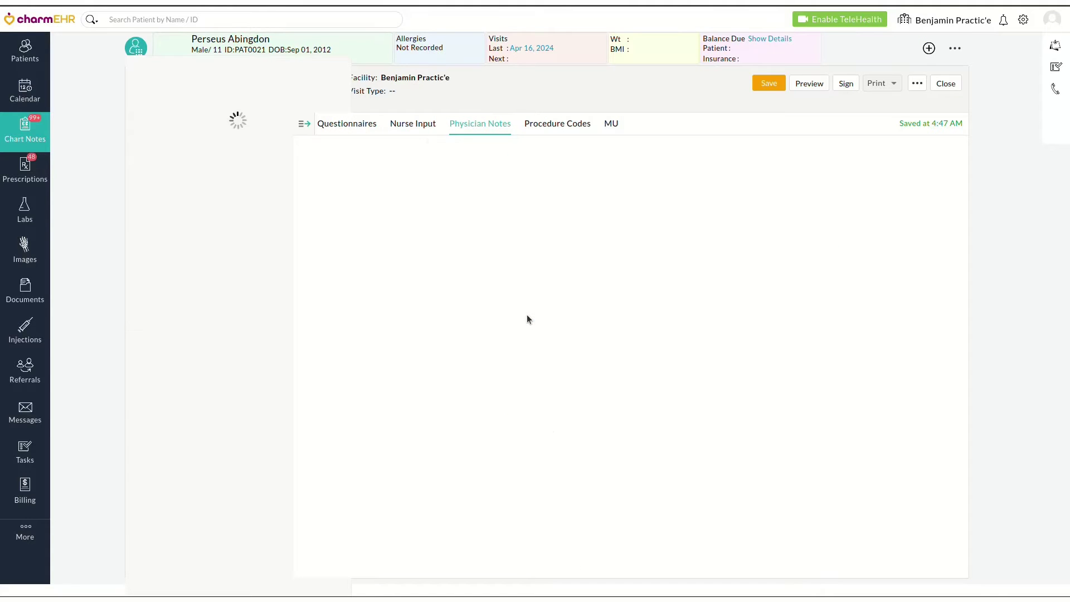
pyautogui.click(357, 317)
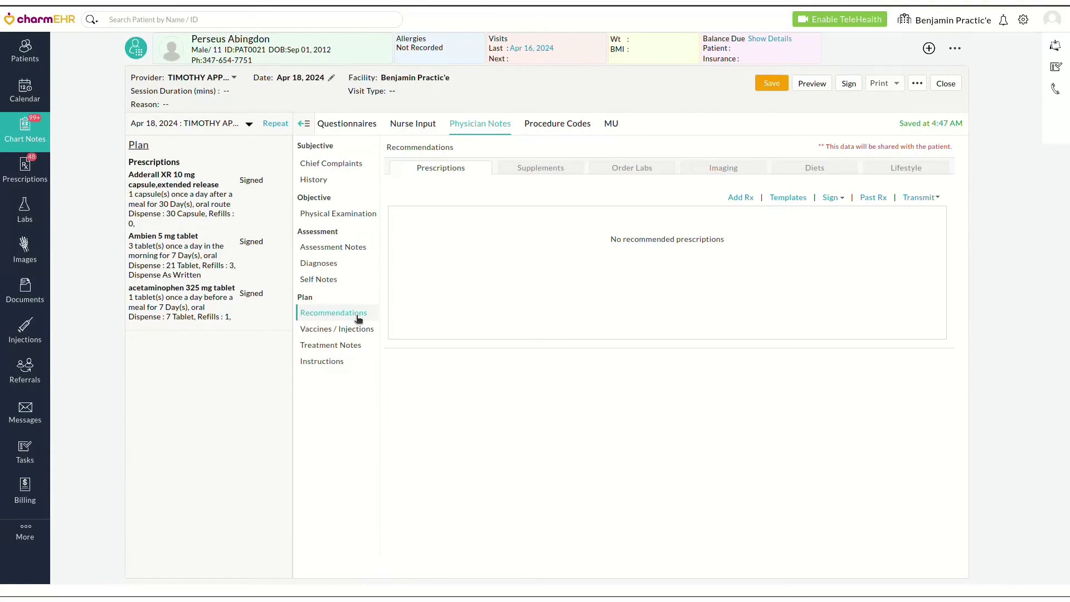
pyautogui.click(787, 198)
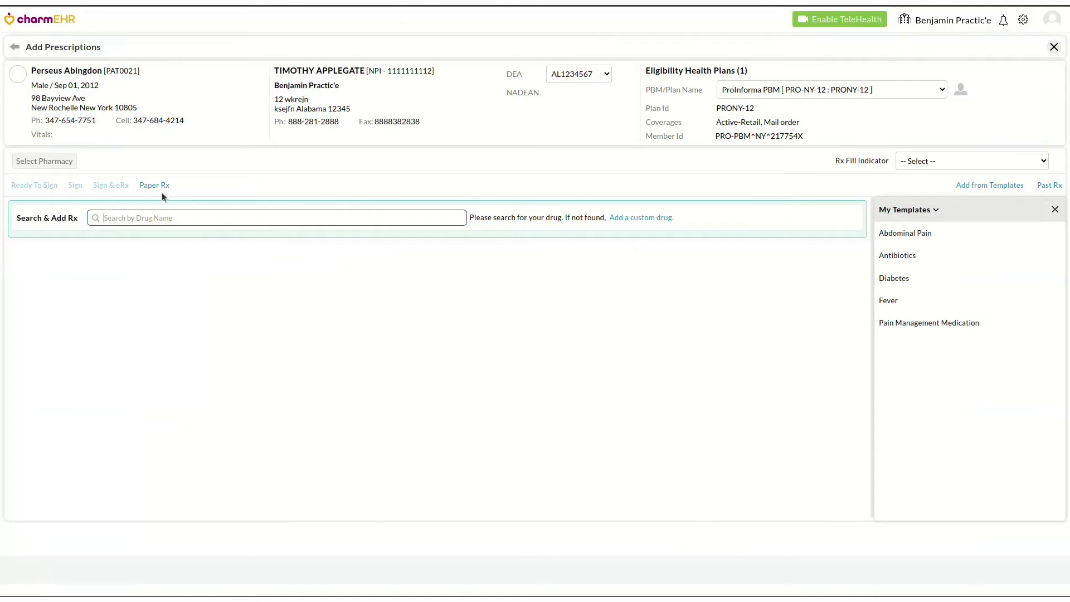
# Search 'brooklyn @' and set Brooklyn @ Gates Pharmacy as the prescriptions' pharmacy
pyautogui.click(936, 210)
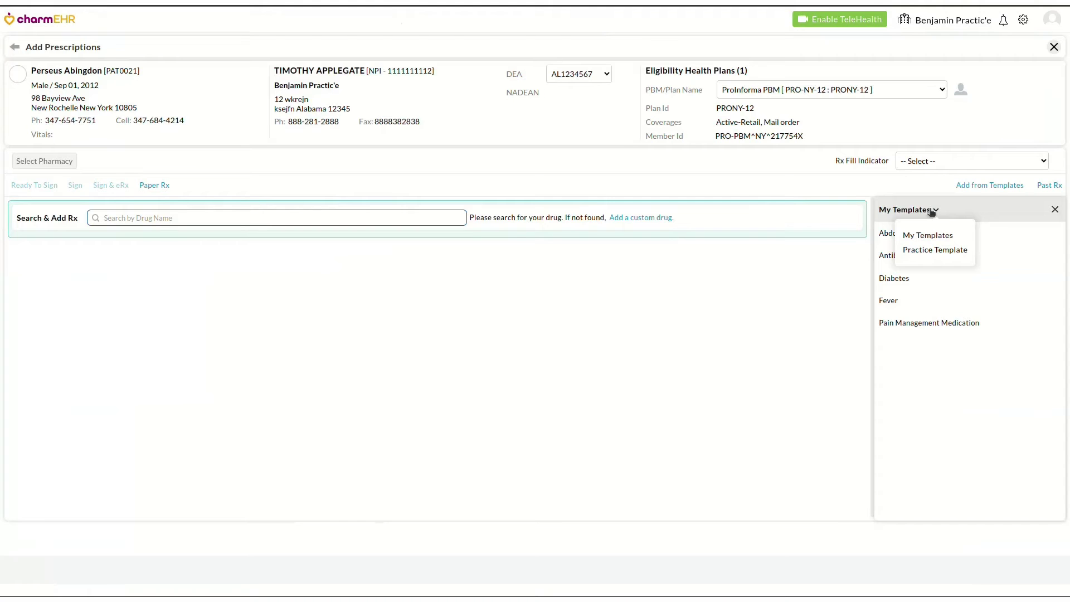
pyautogui.click(397, 186)
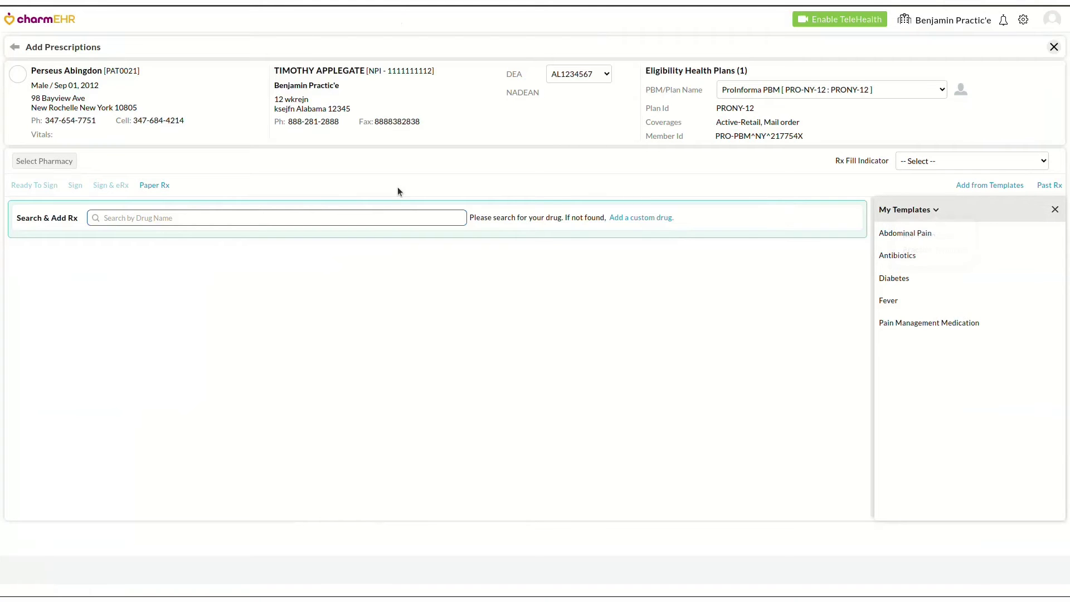
pyautogui.click(71, 164)
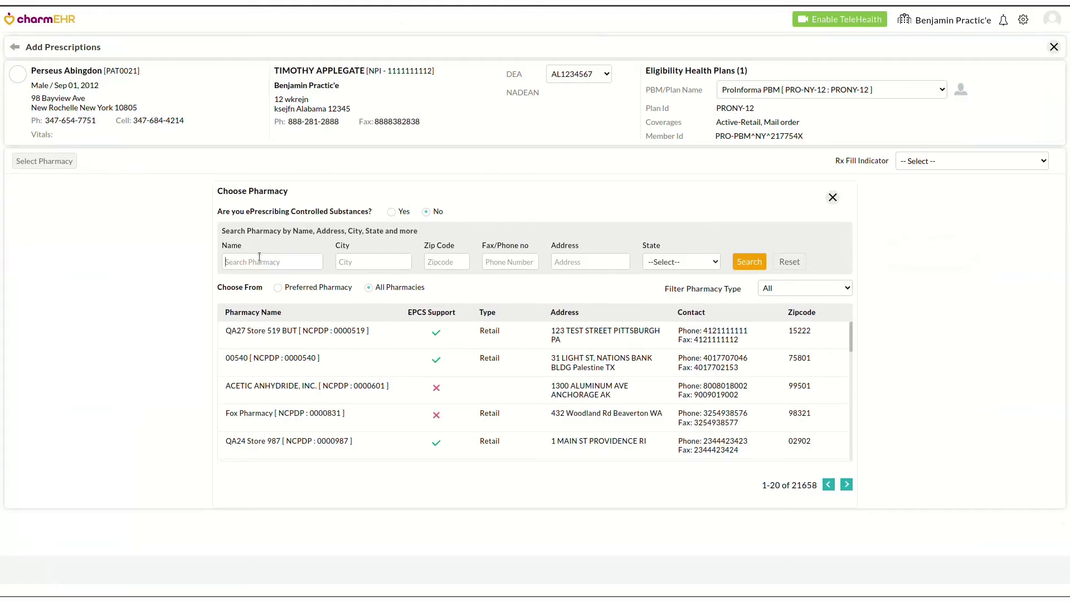
pyautogui.write('brooklyn @')
pyautogui.press('Return')
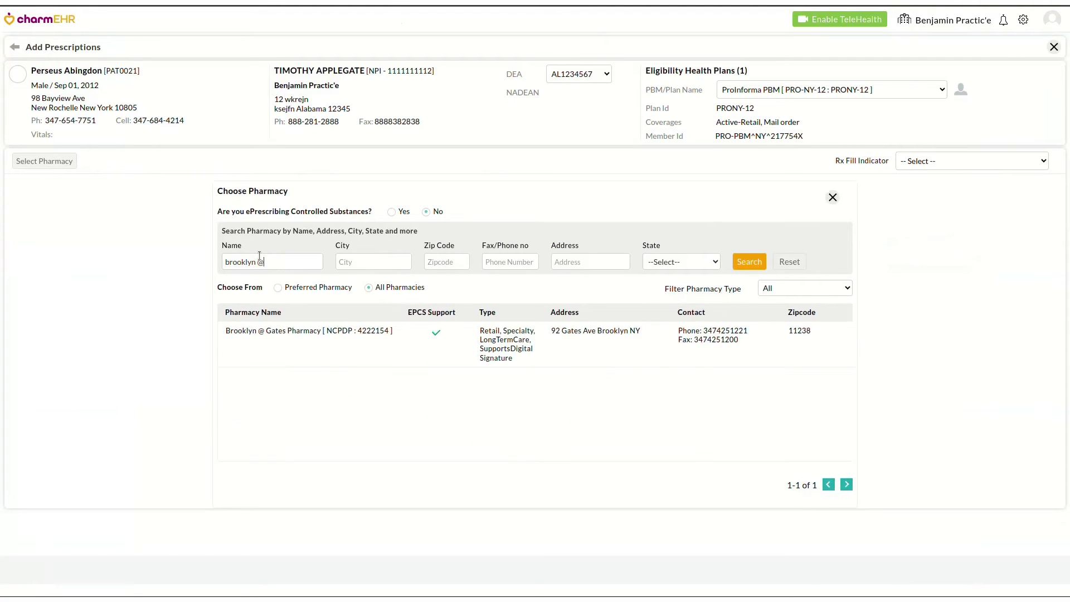
pyautogui.click(323, 339)
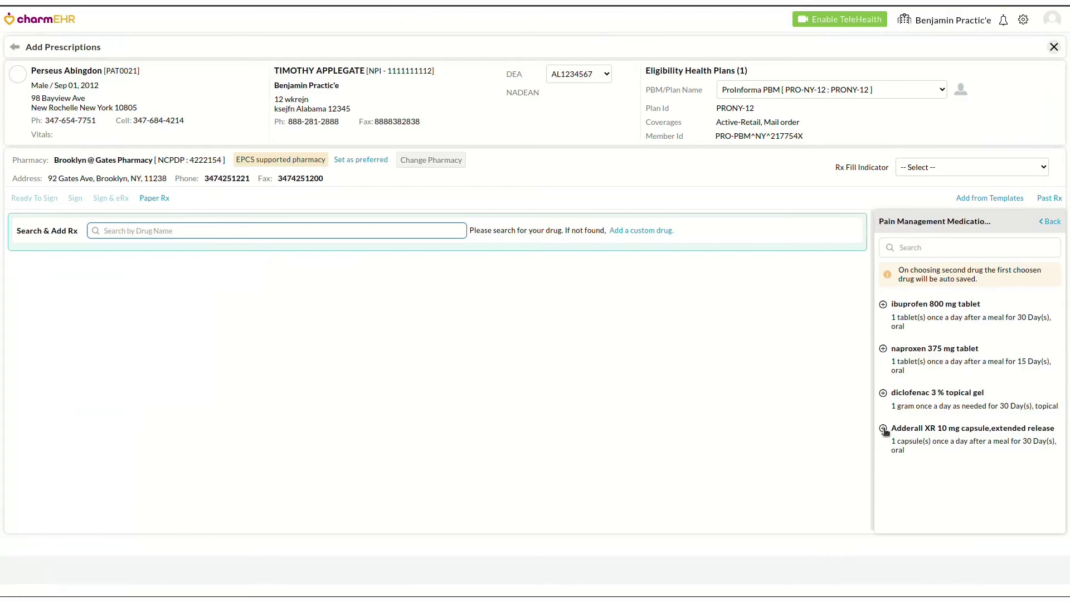
# Add and save Adderall XR 10 mg from the template after reviewing its pharmacy pricing
pyautogui.click(883, 428)
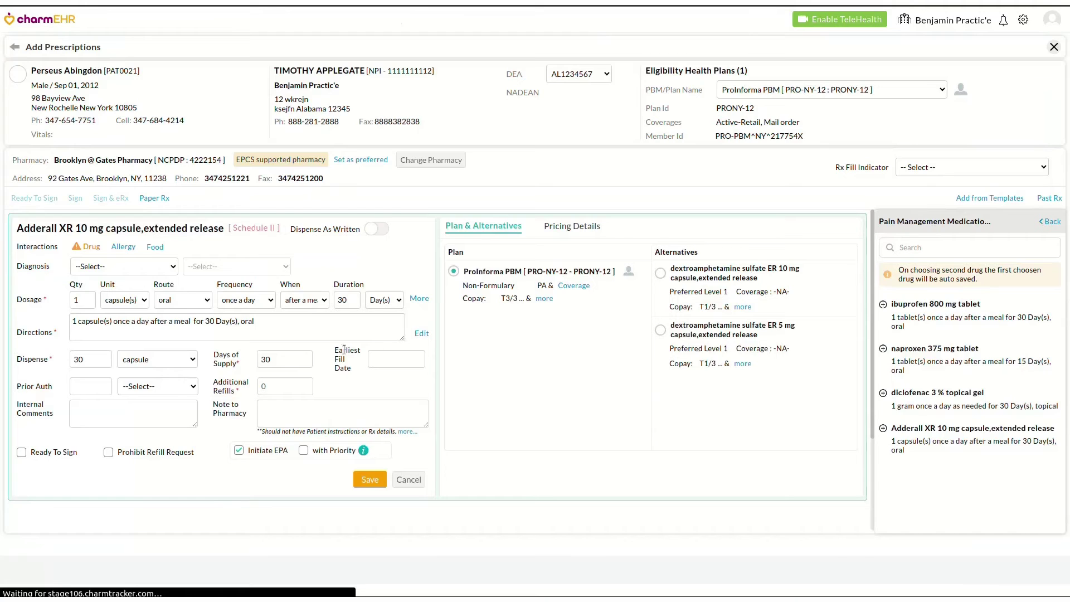
pyautogui.click(299, 357)
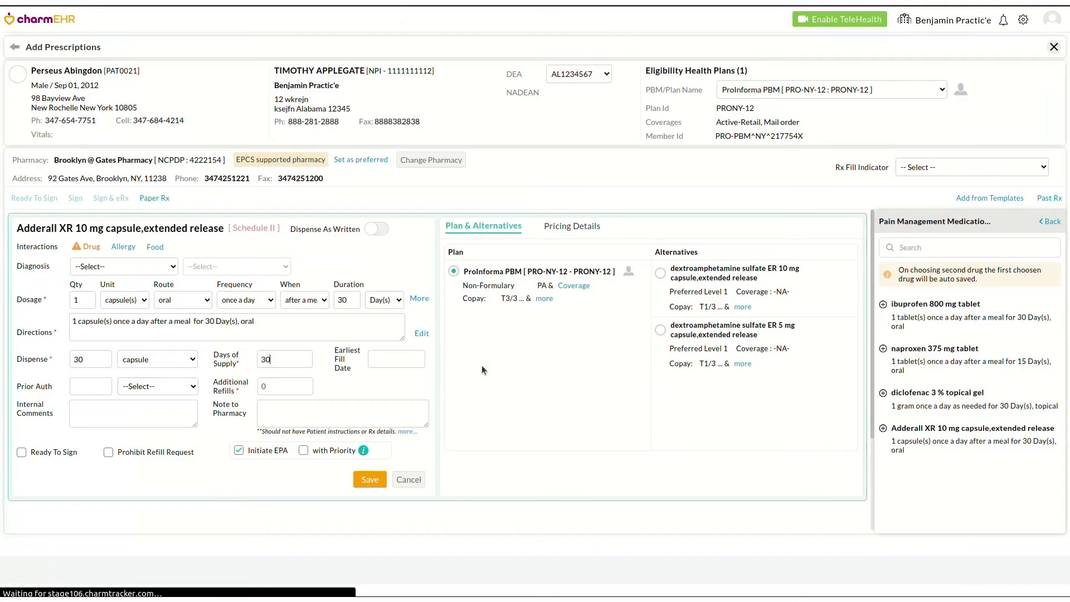
pyautogui.click(573, 229)
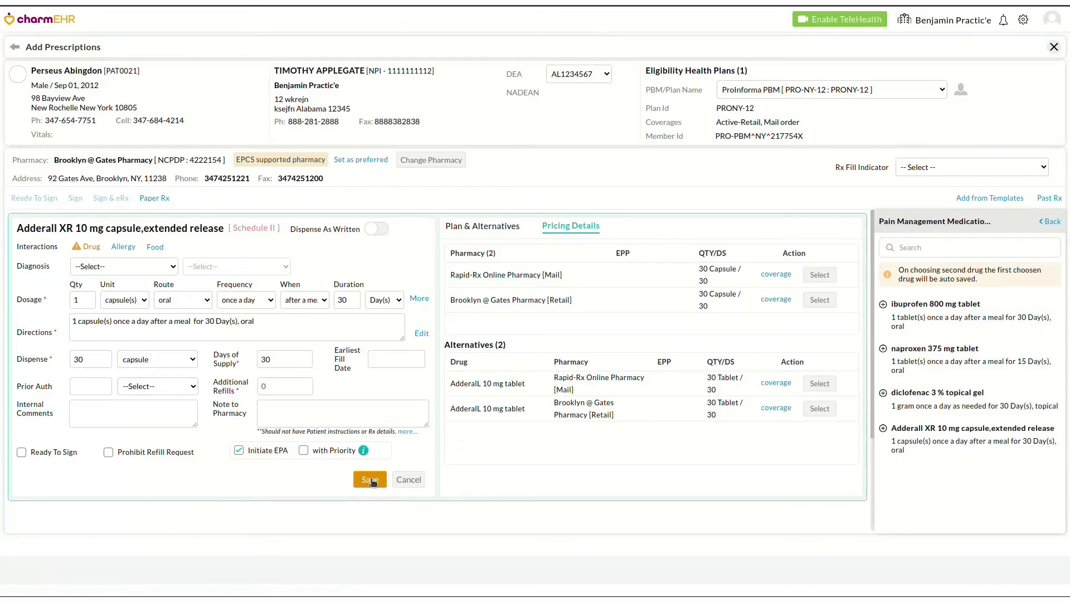
pyautogui.click(370, 480)
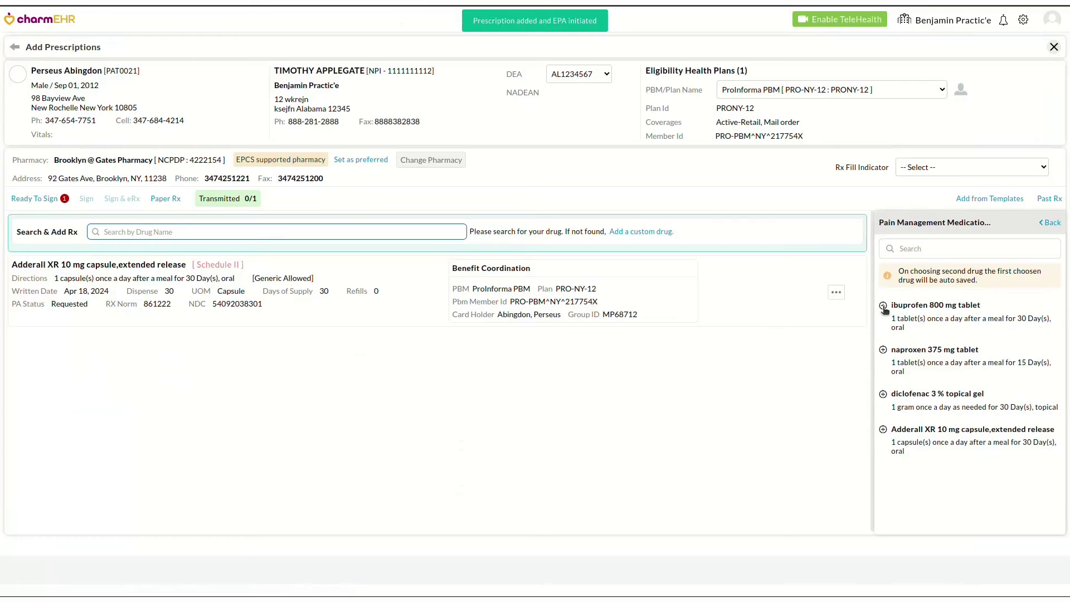
pyautogui.click(884, 306)
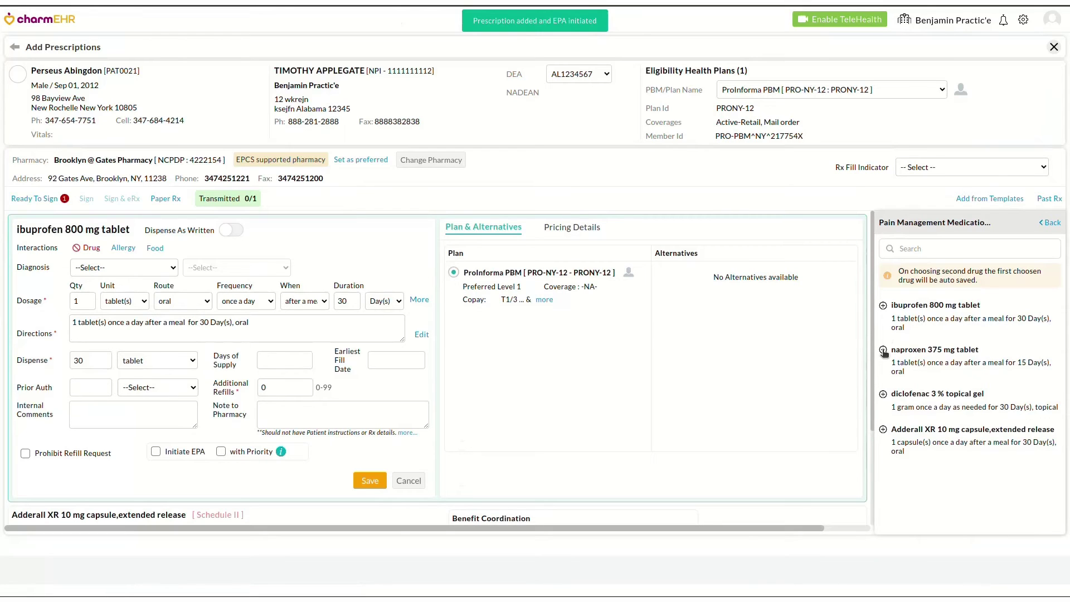
# Save ibuprofen 800 mg and add naproxen 375 mg with 0 additional refills
pyautogui.click(884, 351)
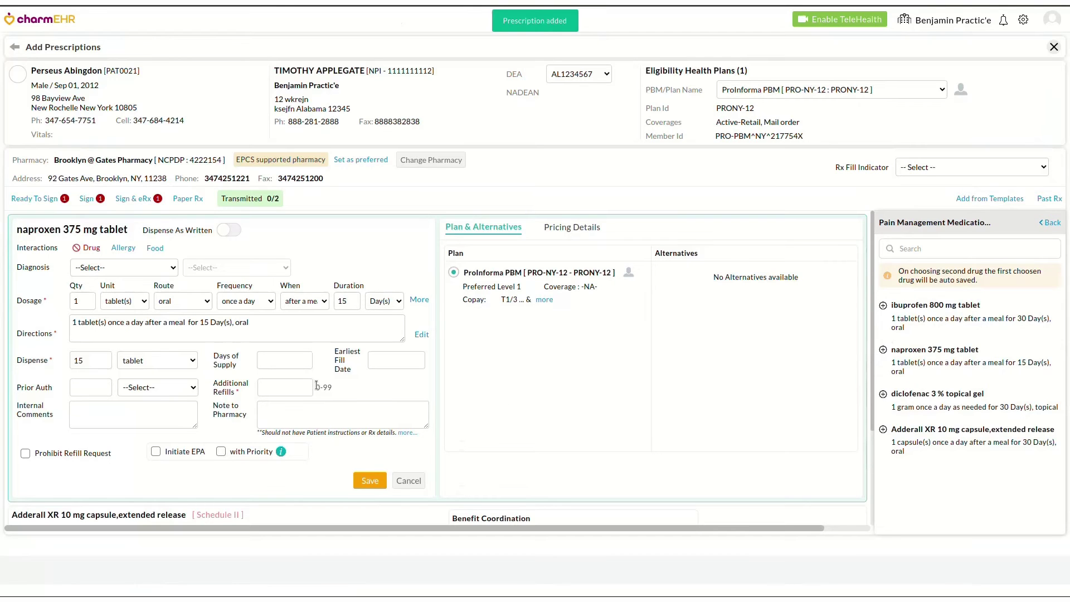
pyautogui.click(296, 386)
pyautogui.scroll(-3, 296, 386)
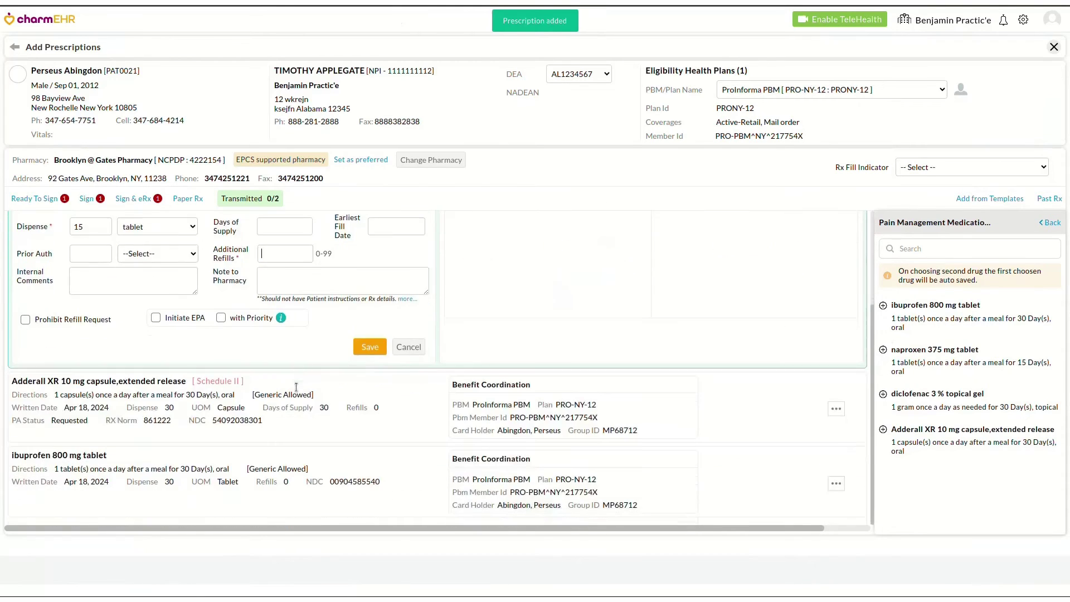
pyautogui.scroll(3, 97, 464)
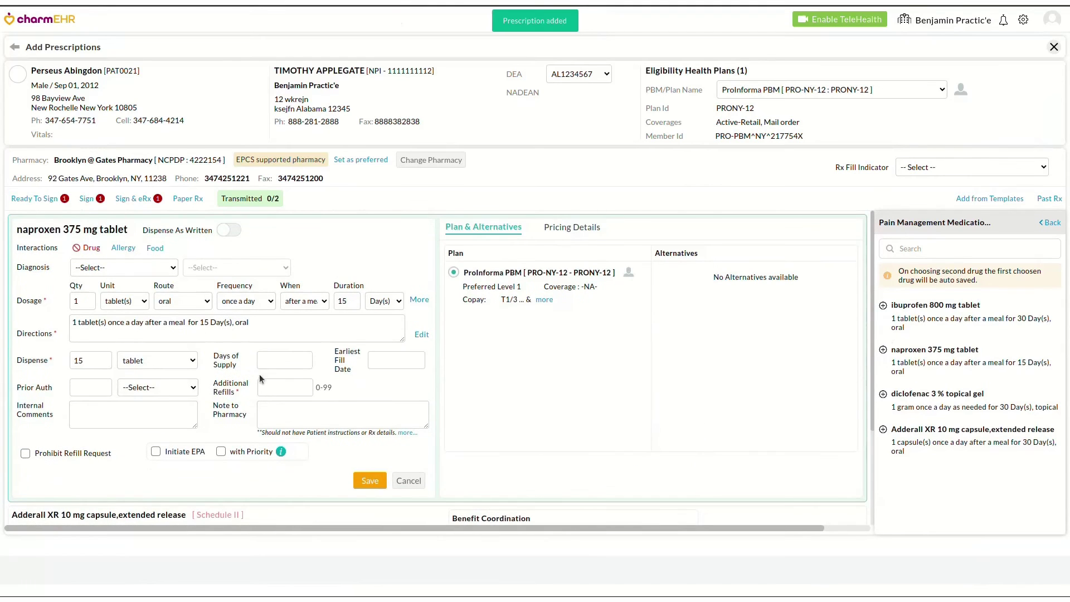
pyautogui.write('0')
pyautogui.click(371, 480)
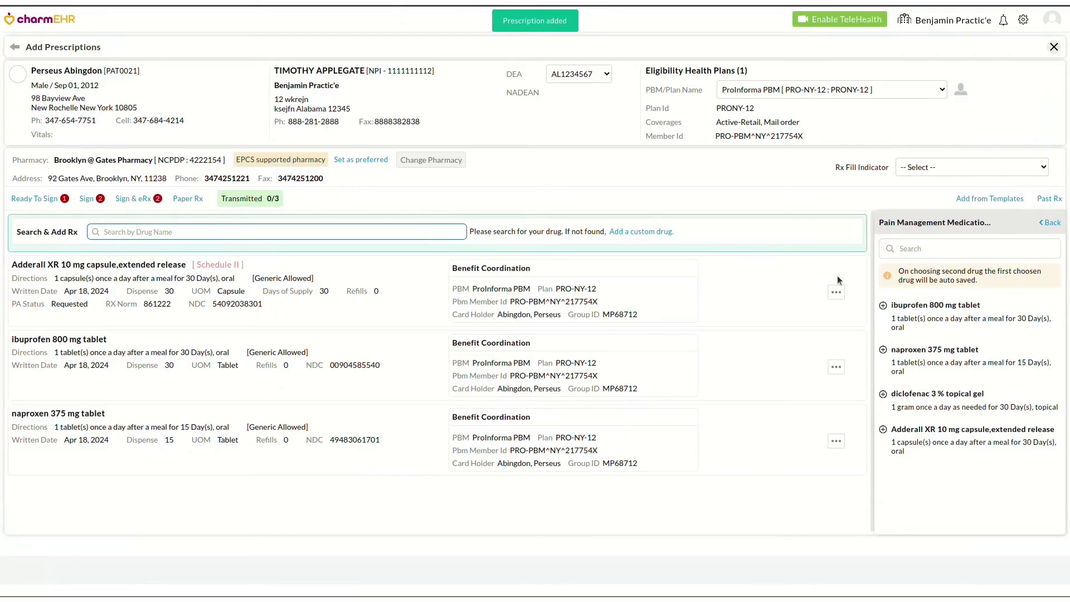
# Close the template panel and mark Adderall XR Ready To Sign for all three drugs
pyautogui.click(1056, 223)
pyautogui.click(1056, 224)
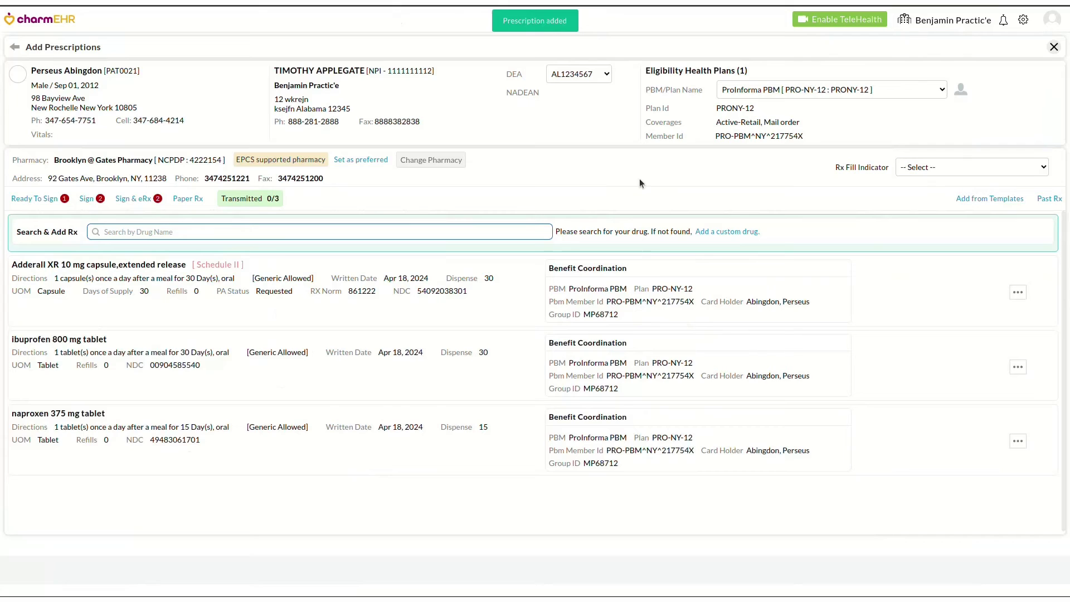
pyautogui.click(40, 198)
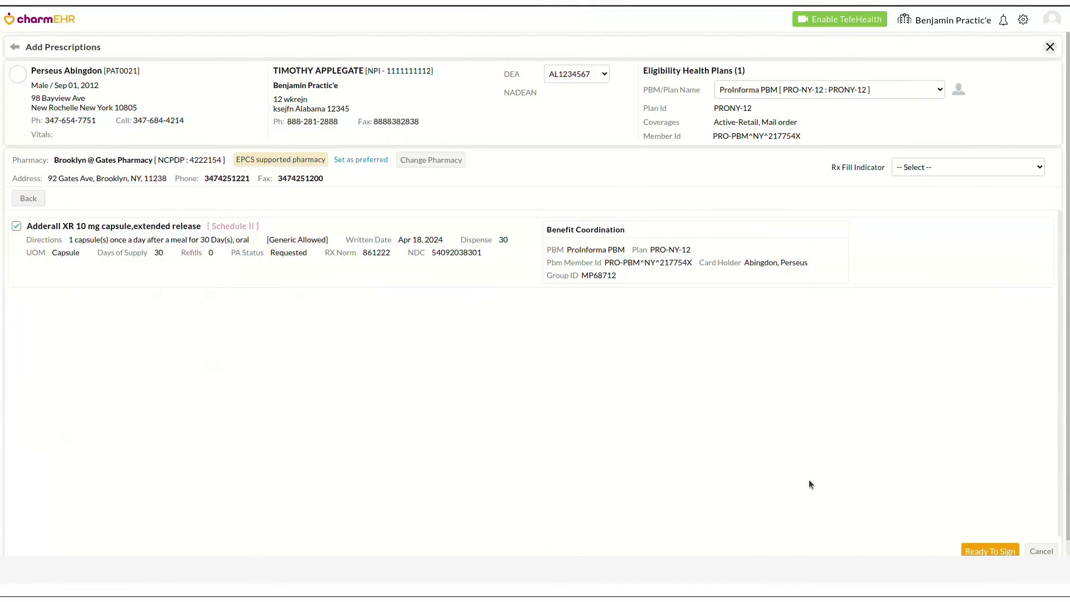
pyautogui.scroll(-1, 807, 479)
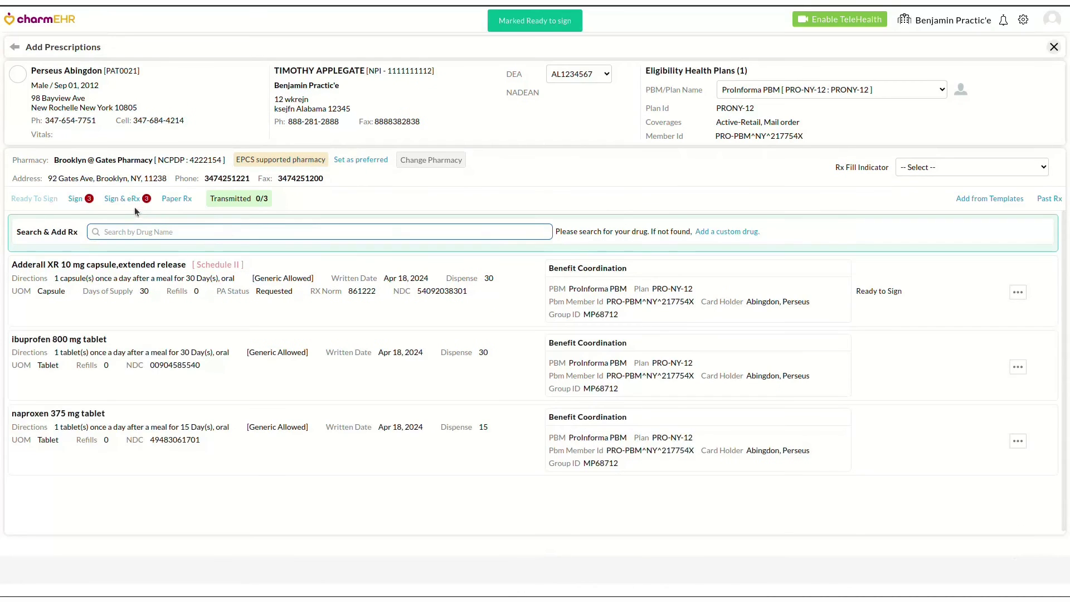
pyautogui.click(132, 201)
pyautogui.scroll(-1, 378, 463)
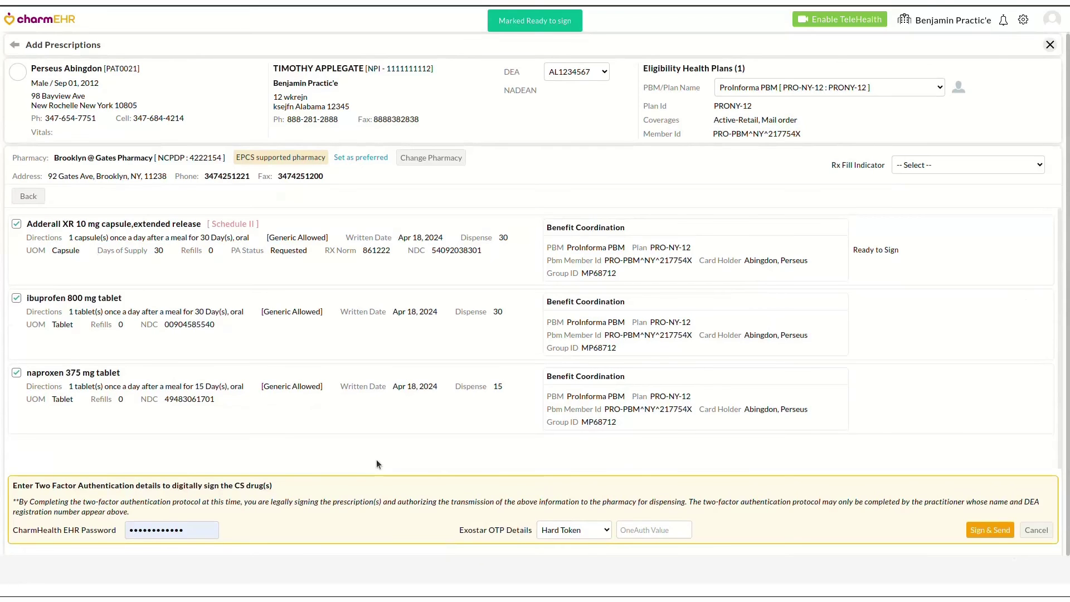
# Sign and send all three prescriptions with a Soft Token one-time code
pyautogui.click(579, 530)
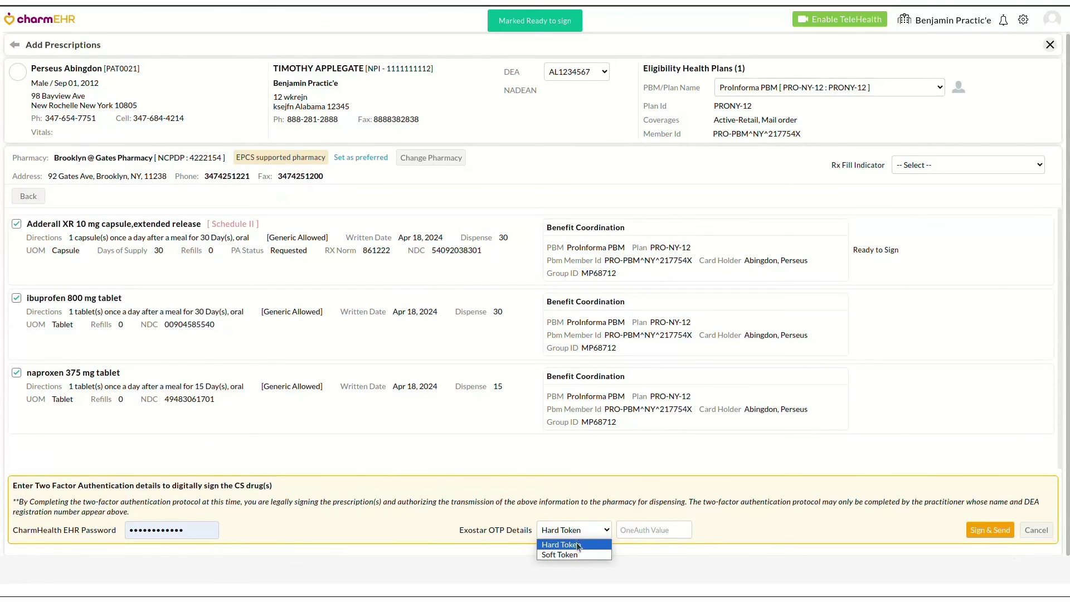
pyautogui.click(577, 543)
pyautogui.click(632, 531)
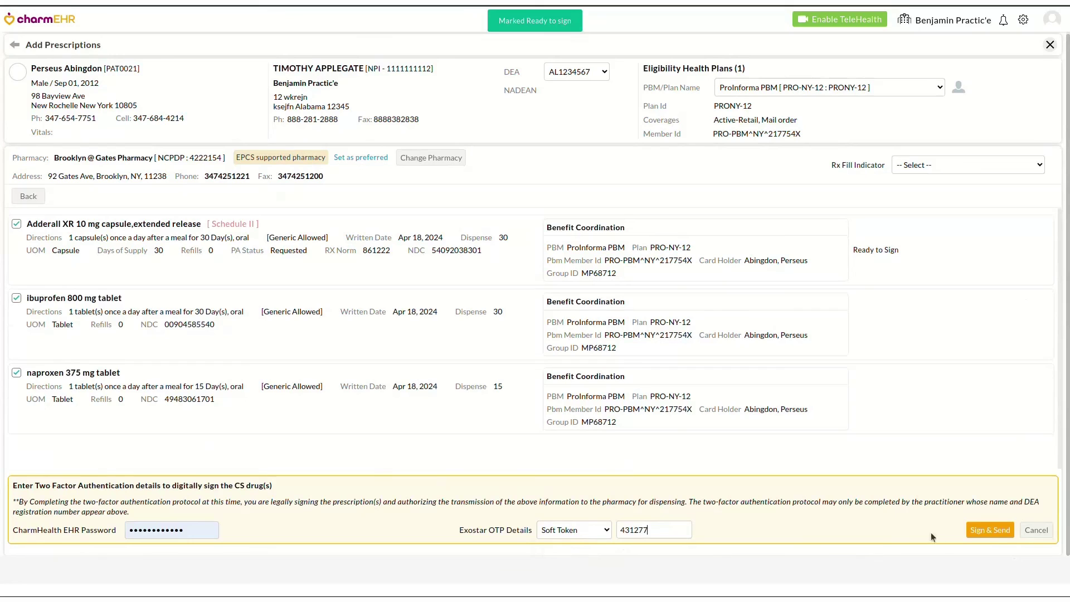
pyautogui.click(990, 530)
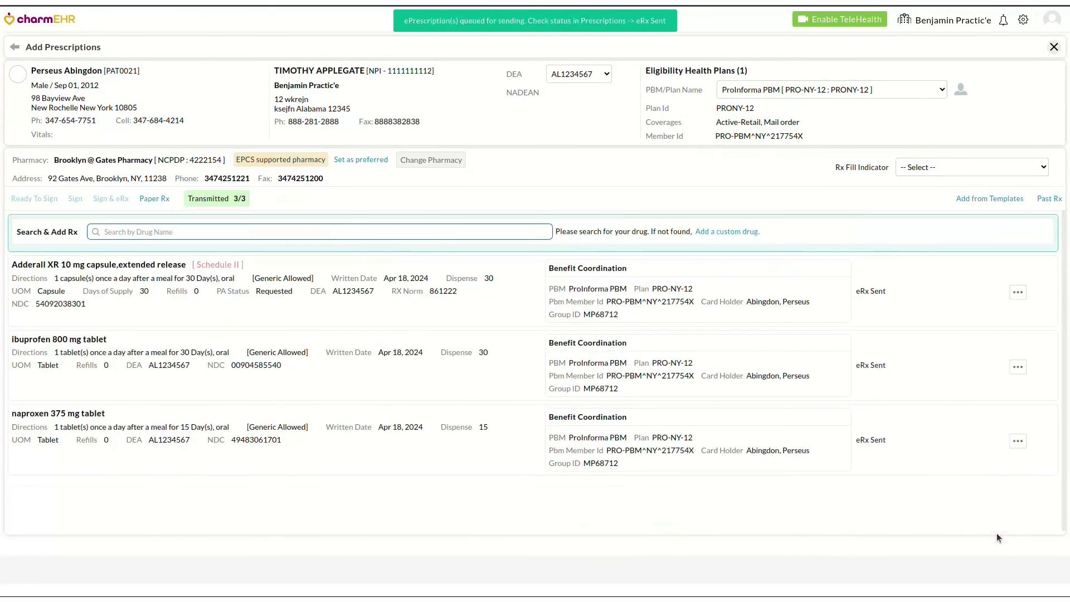